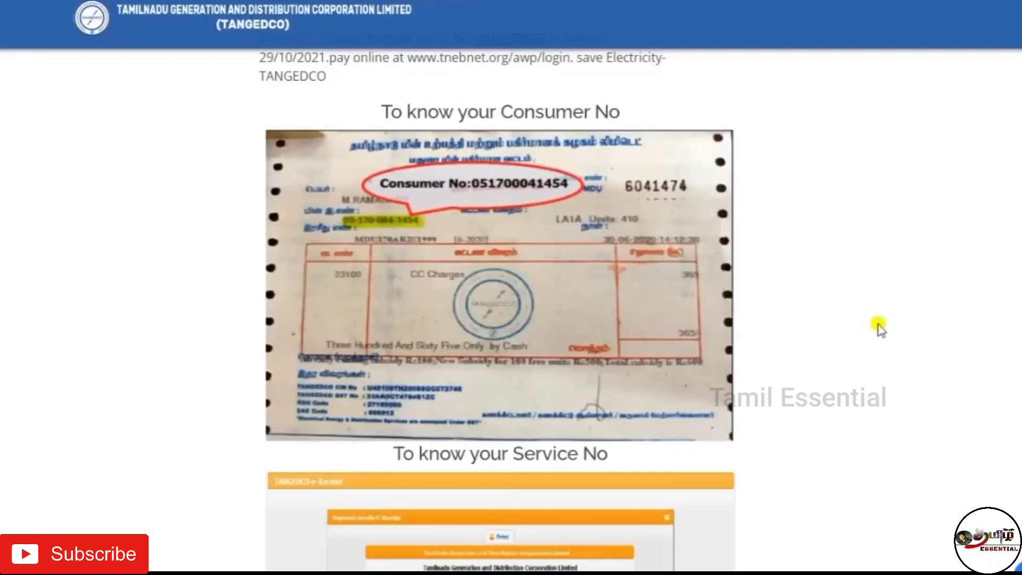
- Type the consumer's service connection number into the Service Connection Number field
scroll(886, 338, "down", 5)
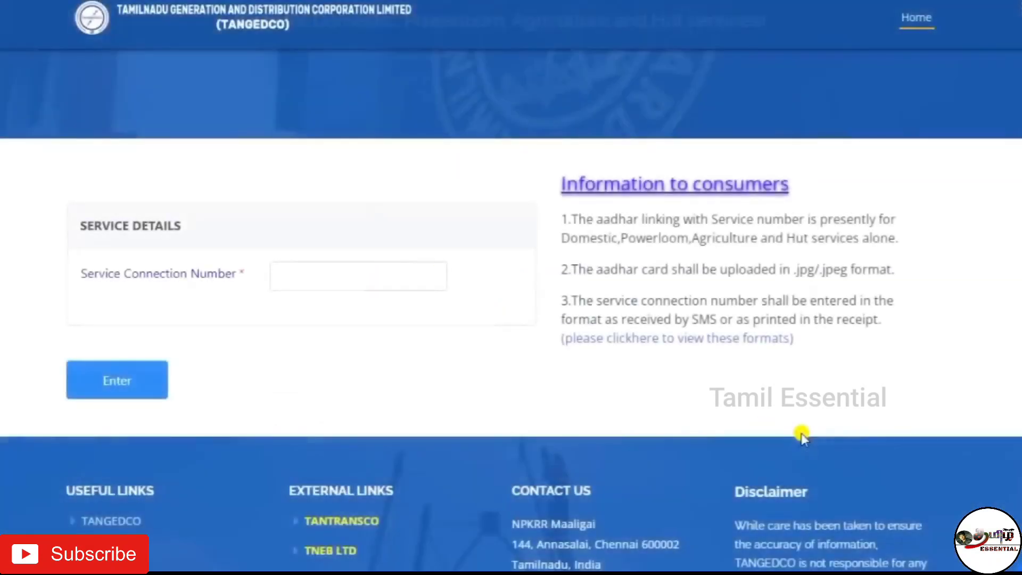
left_click_drag(79, 274, 239, 277)
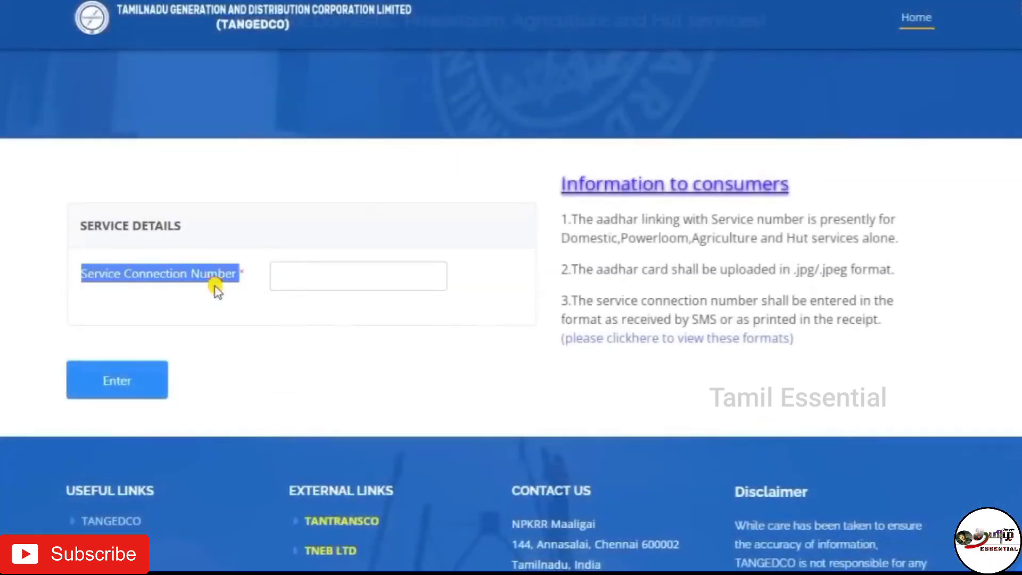
left_click(292, 391)
left_click(343, 275)
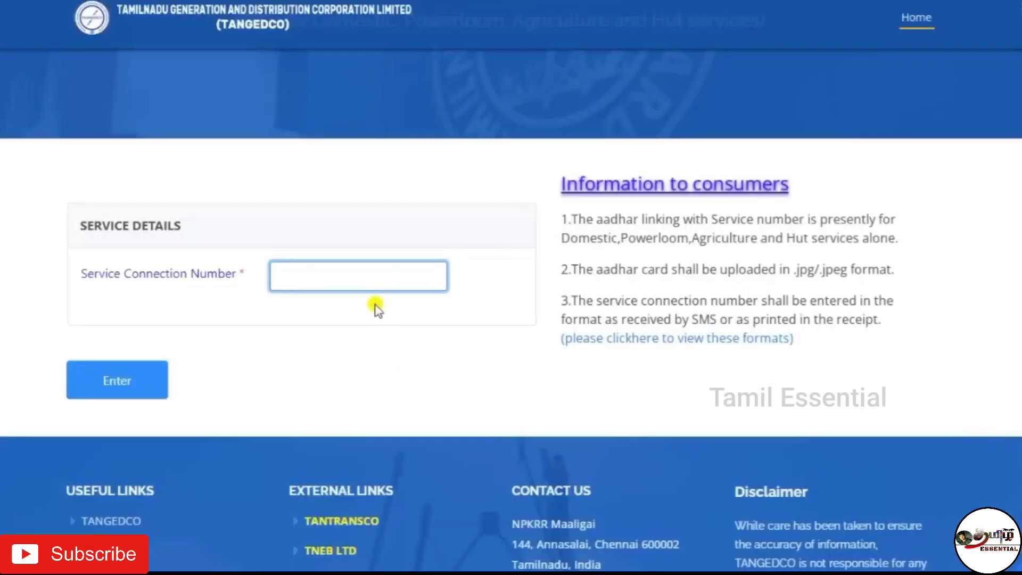
type("01234567890123")
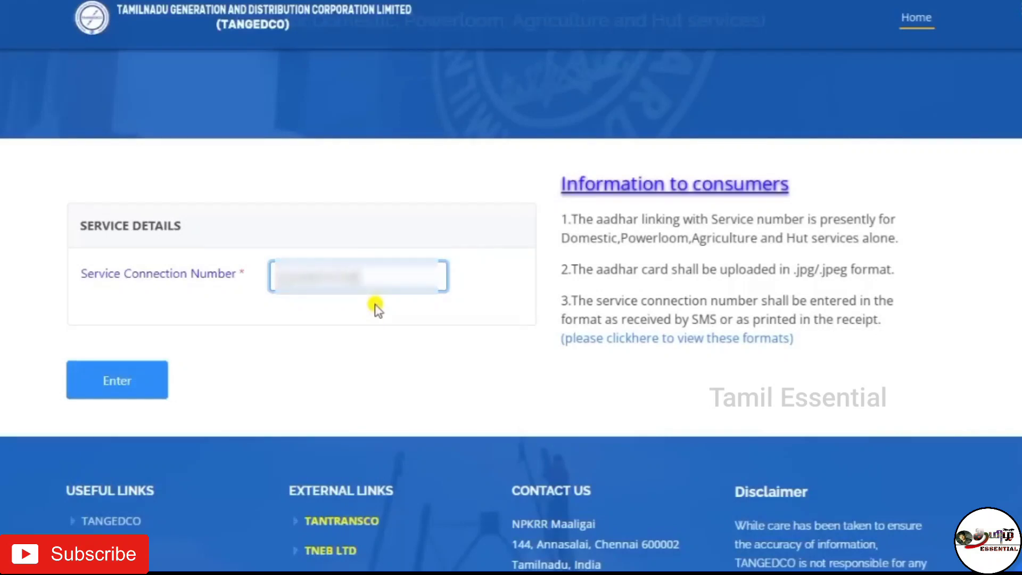
- Submit the service connection number and check the registered mobile number shown above the OTP field
left_click(95, 375)
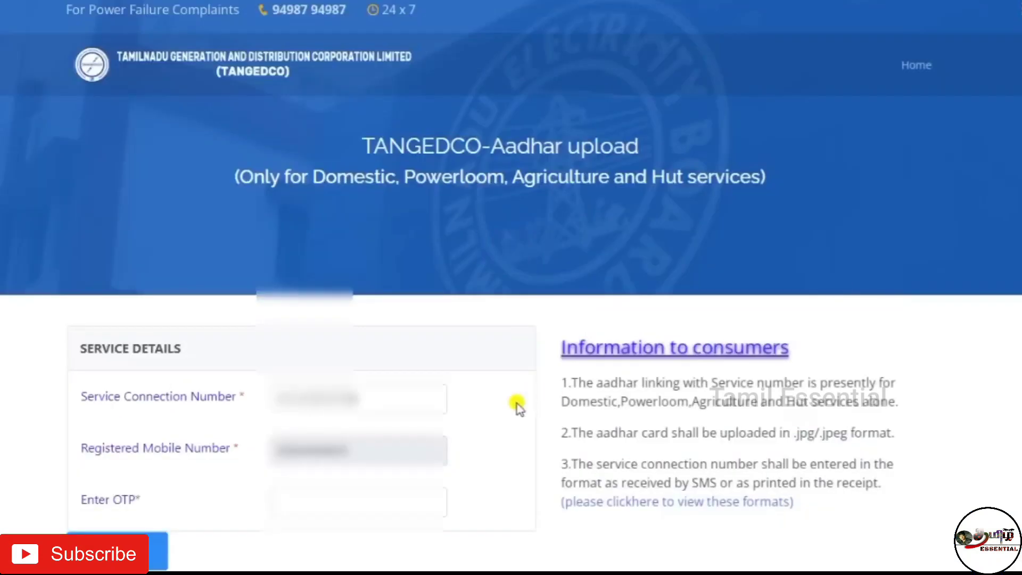
scroll(519, 408, "down", 2)
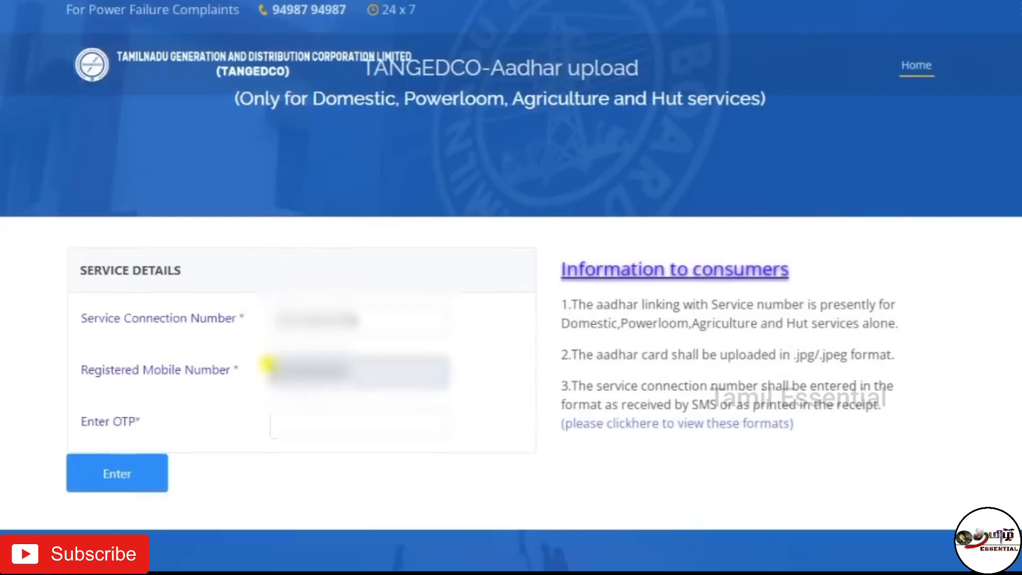
left_click_drag(269, 361, 347, 365)
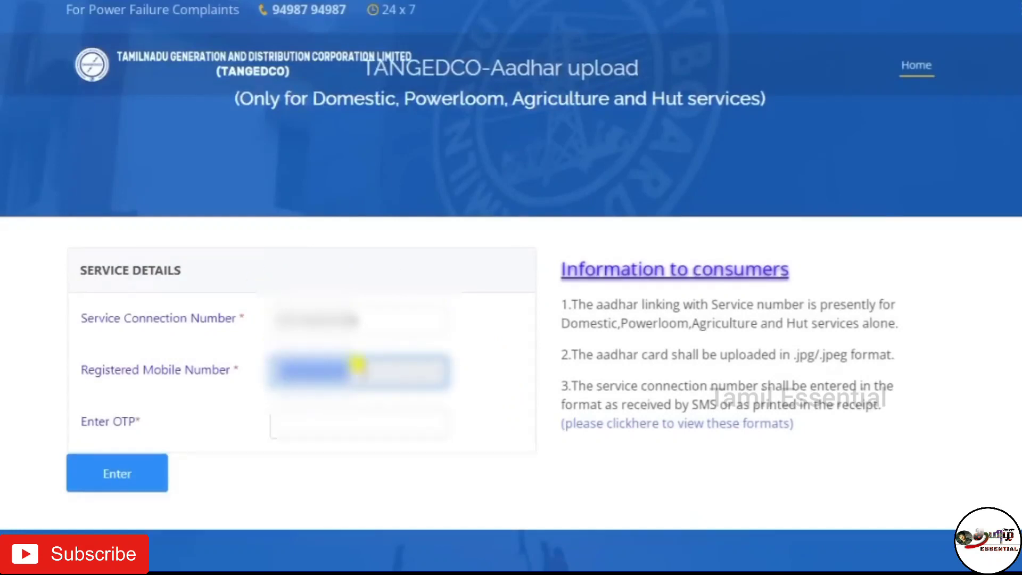
left_click(354, 409)
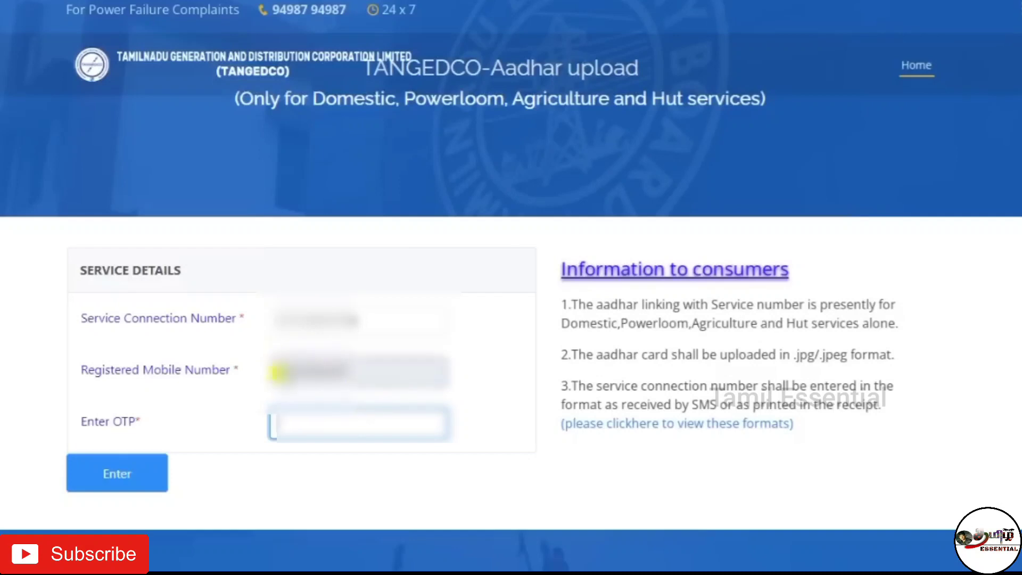
left_click_drag(316, 367, 349, 368)
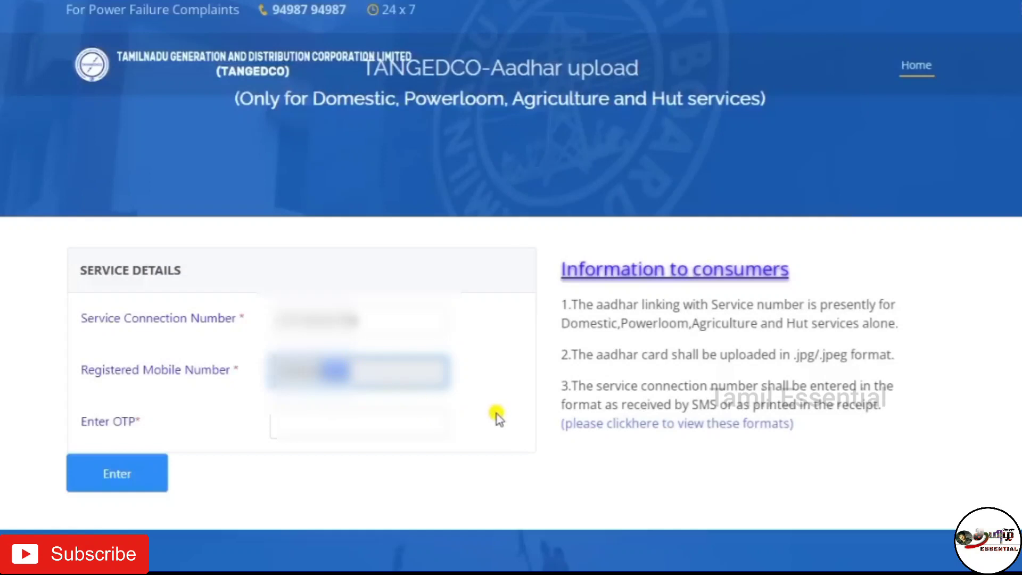
left_click(498, 417)
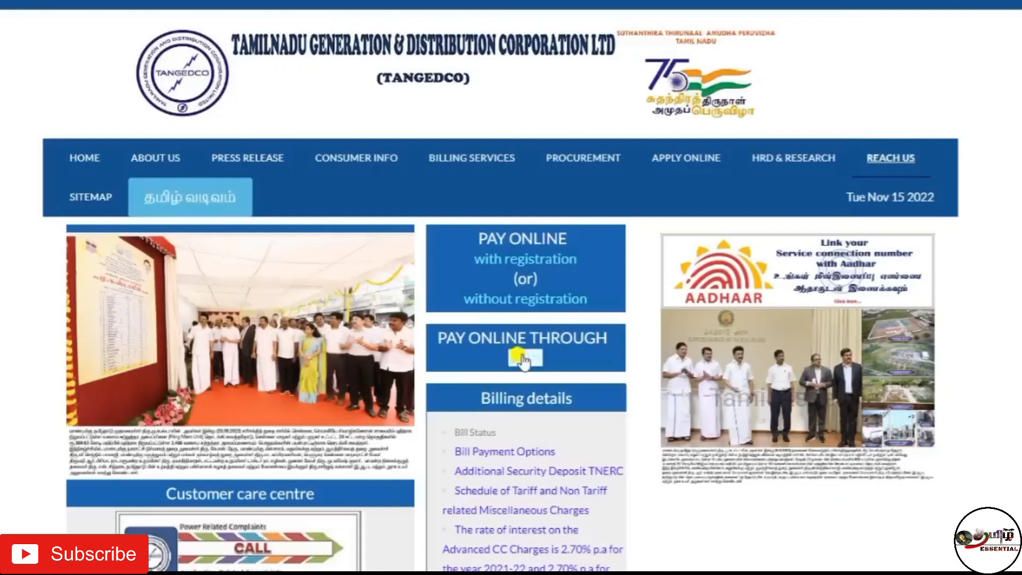
mouse_move(471, 159)
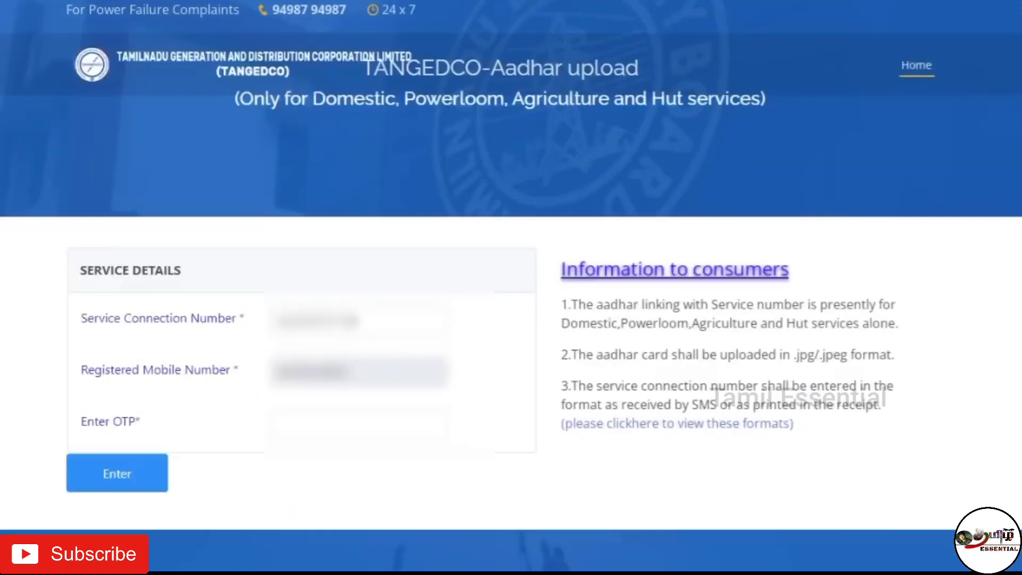
- Type the received OTP code into the Enter OTP field
left_click(306, 415)
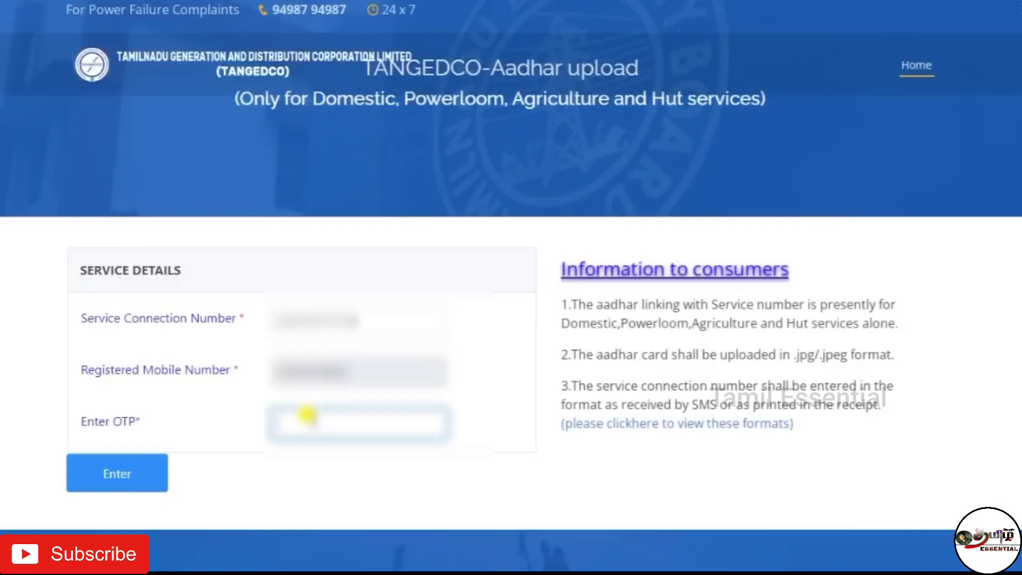
type("123456")
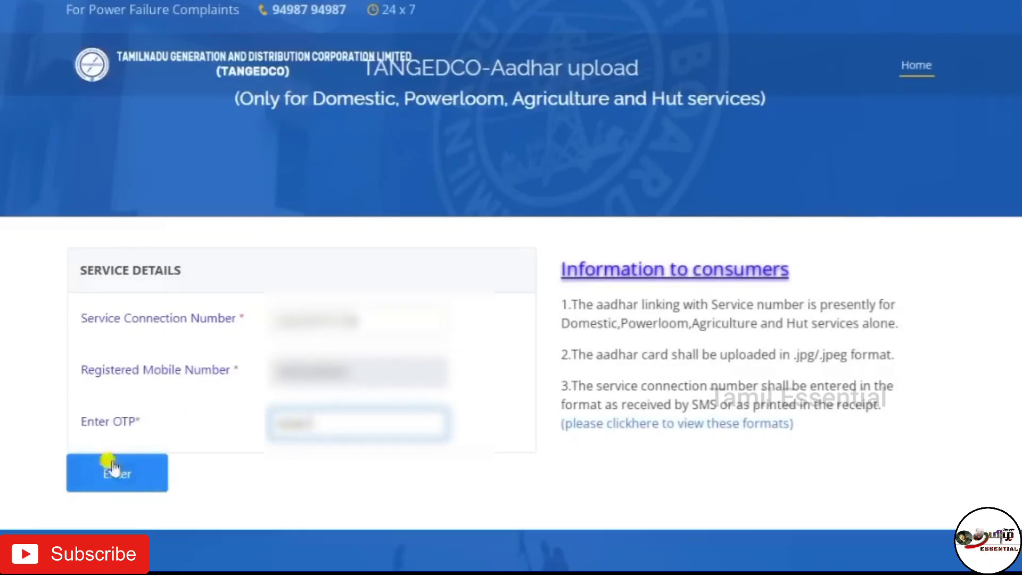
key("Return")
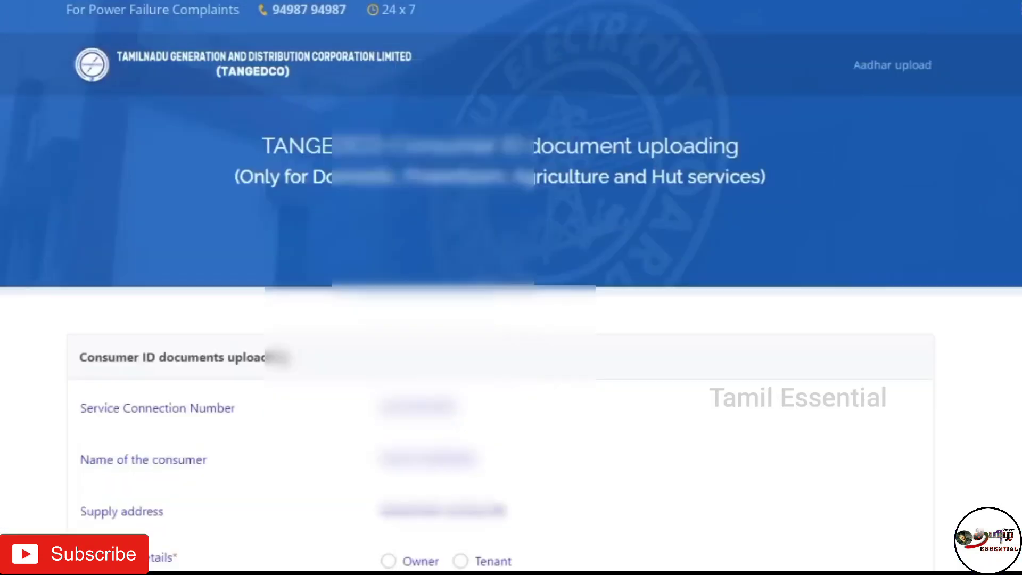
scroll(835, 423, "down", 5)
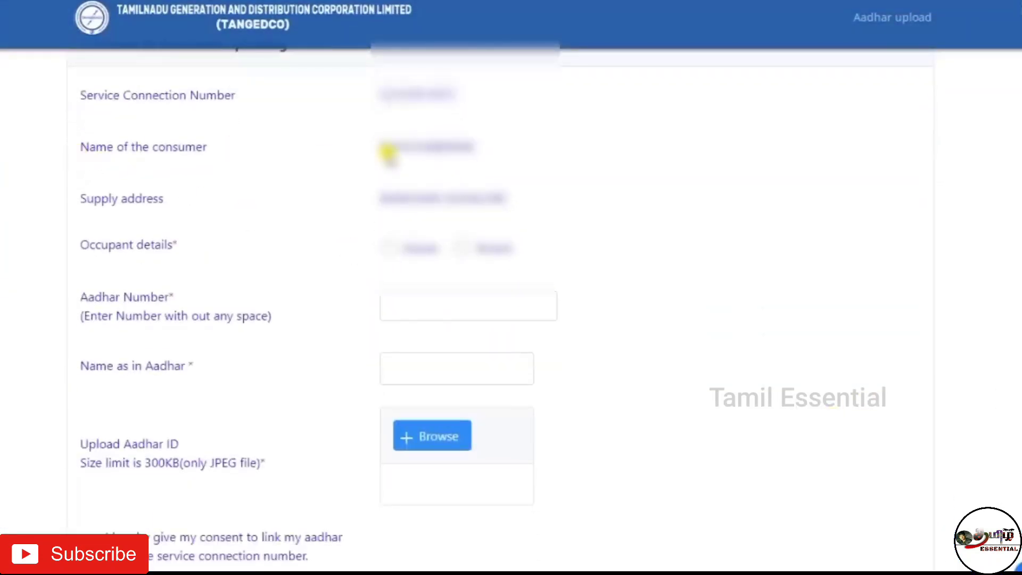
left_click_drag(382, 149, 484, 143)
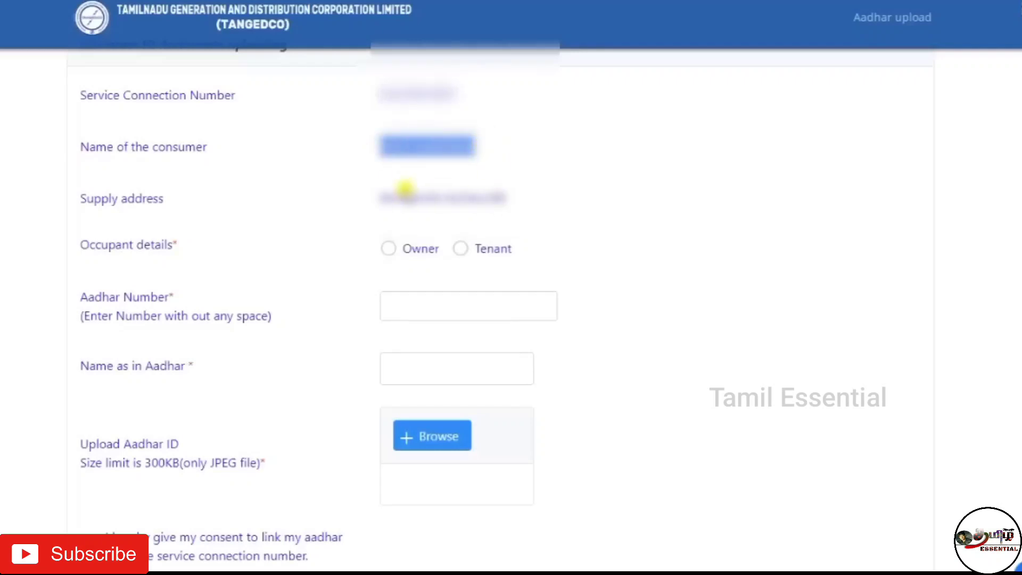
left_click_drag(387, 199, 533, 198)
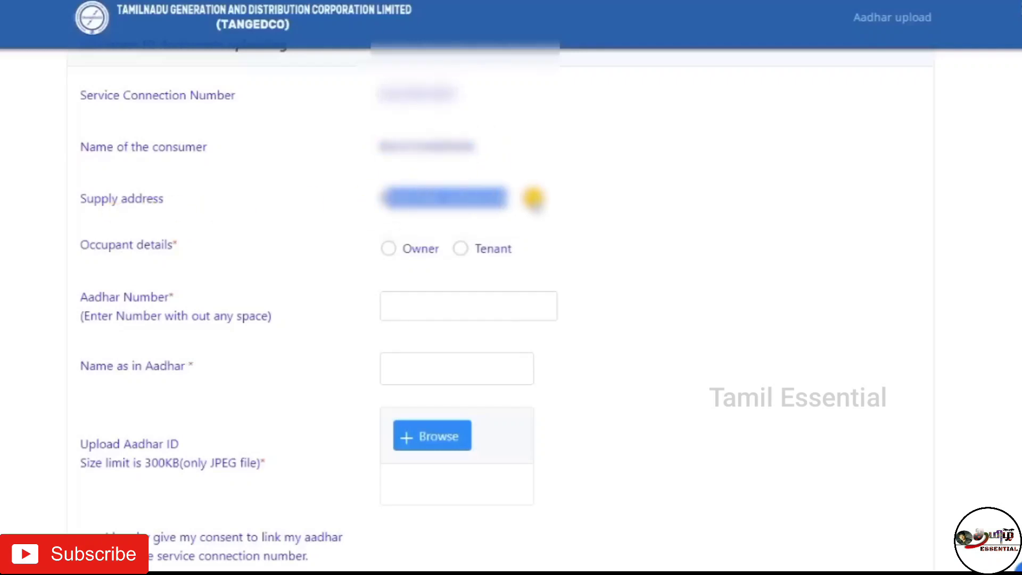
left_click(607, 246)
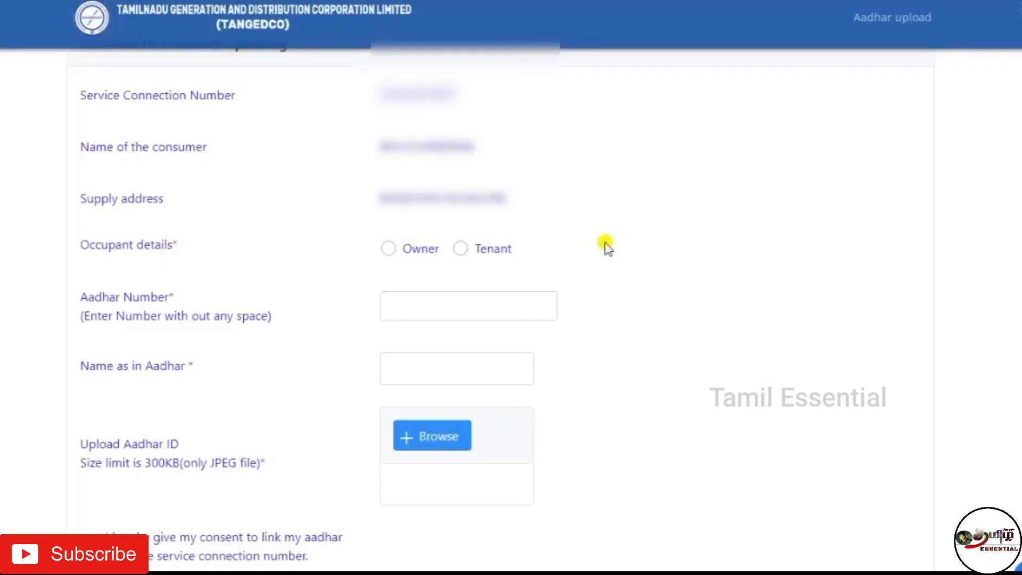
left_click_drag(76, 244, 194, 242)
left_click(218, 262)
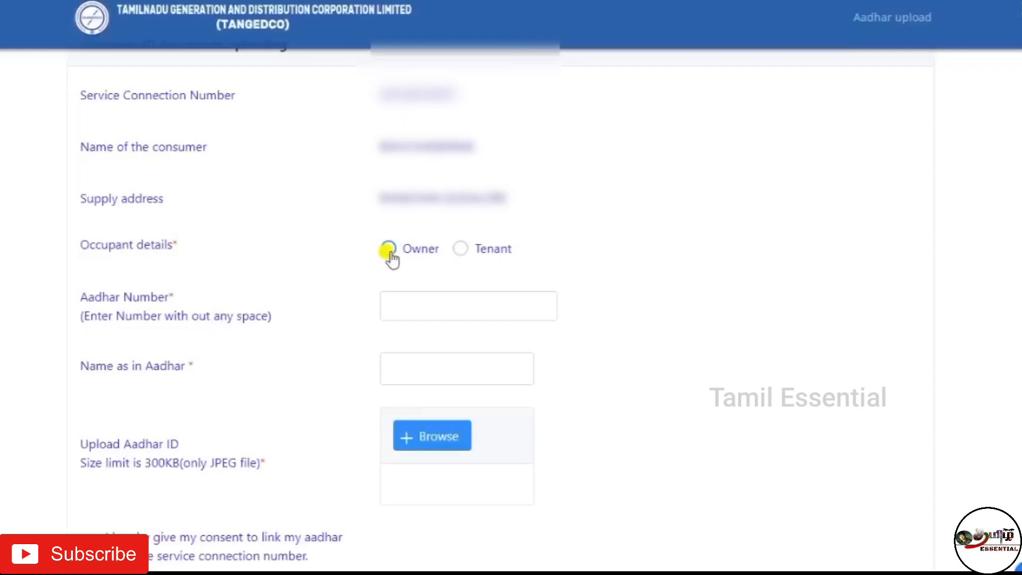
- Select Owner and enter the Aadhaar number and the name as in Aadhaar
left_click(389, 250)
left_click(428, 304)
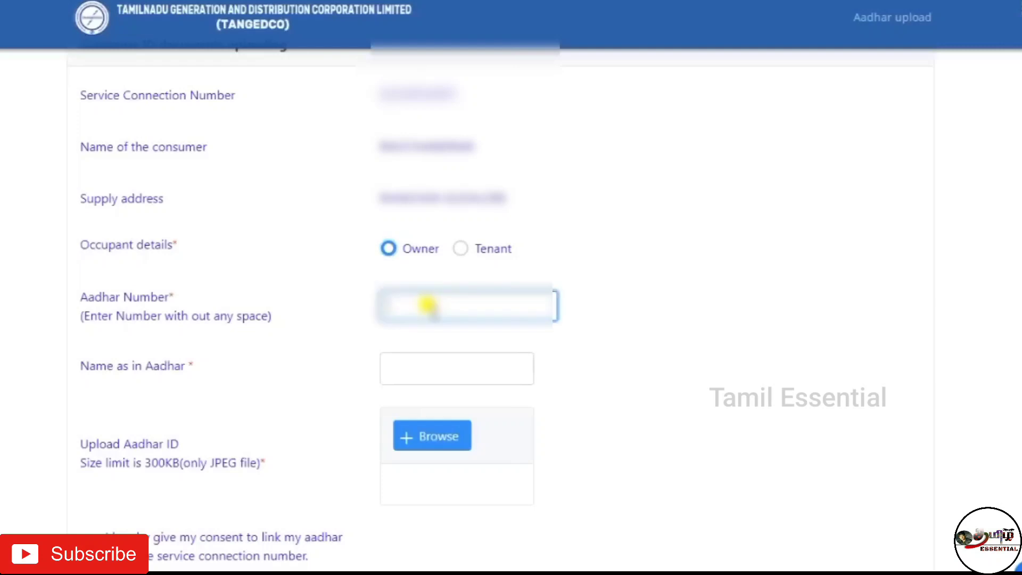
type("123456")
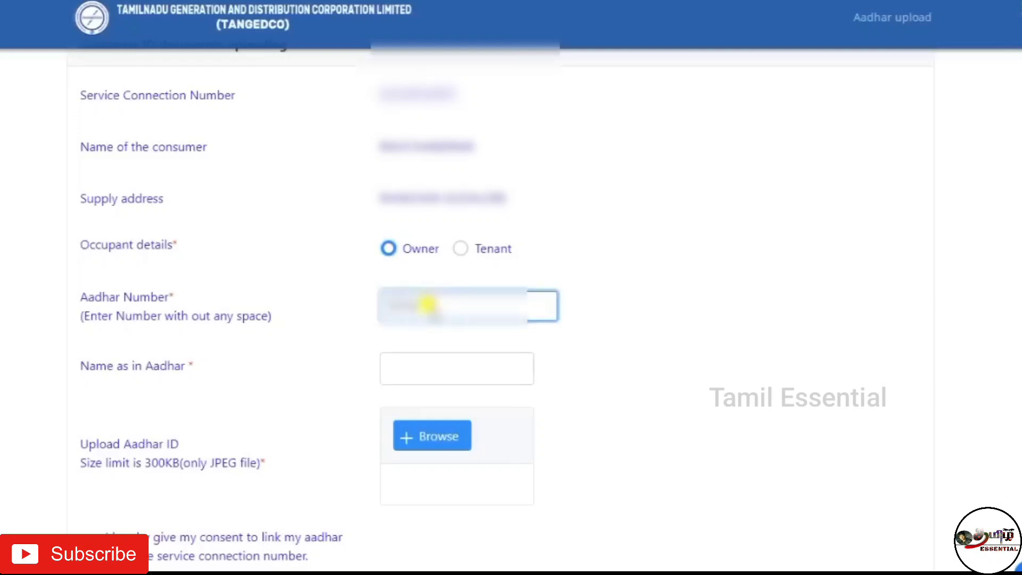
type("789012")
left_click(477, 365)
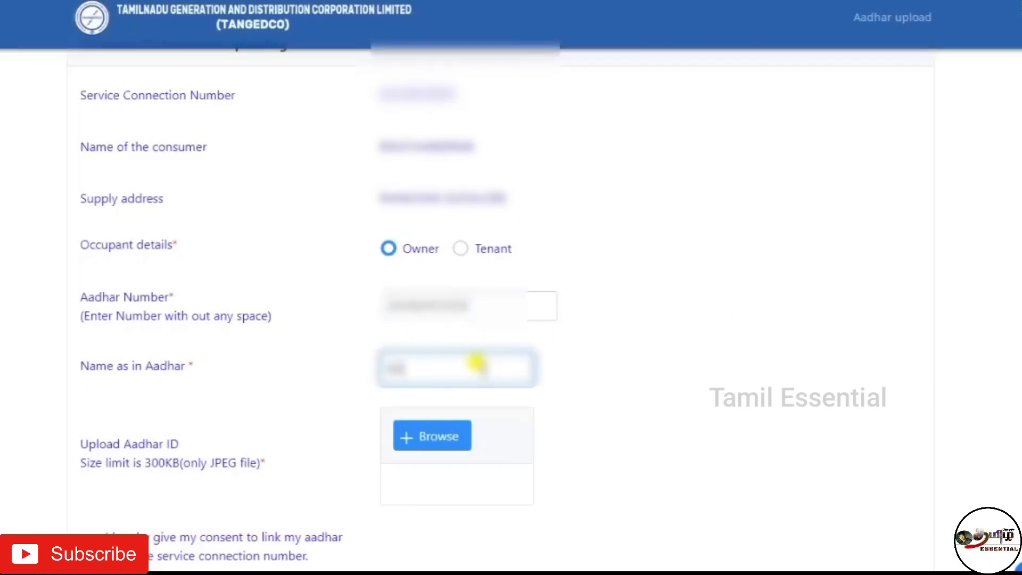
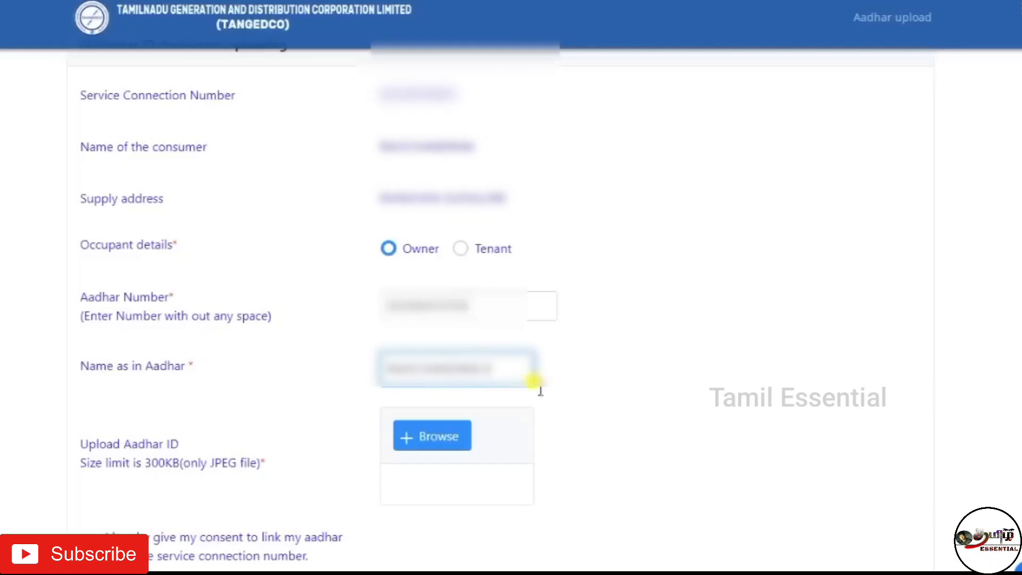
left_click(672, 410)
- Browse for the Aadhaar card image to attach under Upload Aadhar ID
left_click_drag(62, 439, 258, 461)
left_click(687, 494)
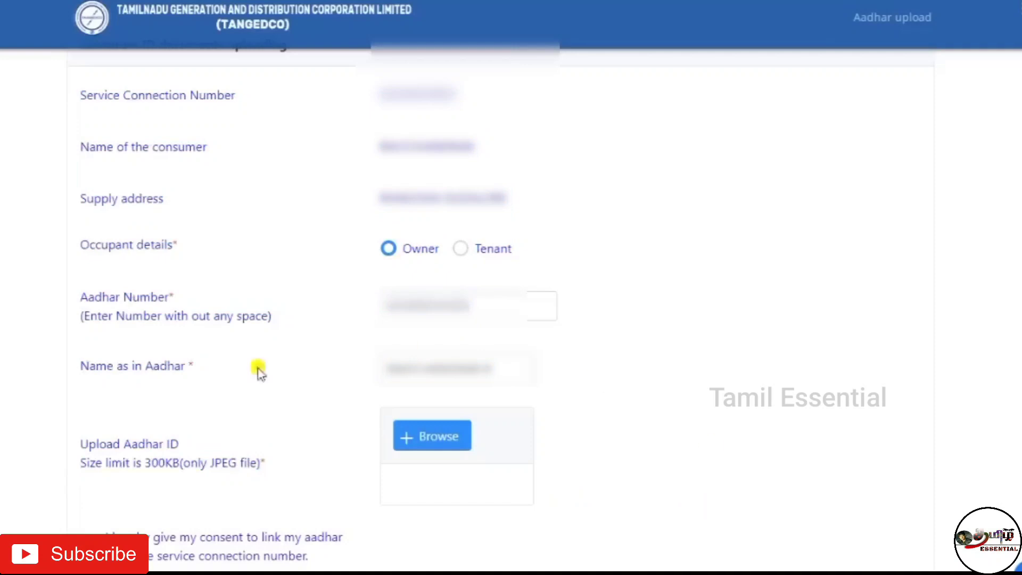
left_click(432, 447)
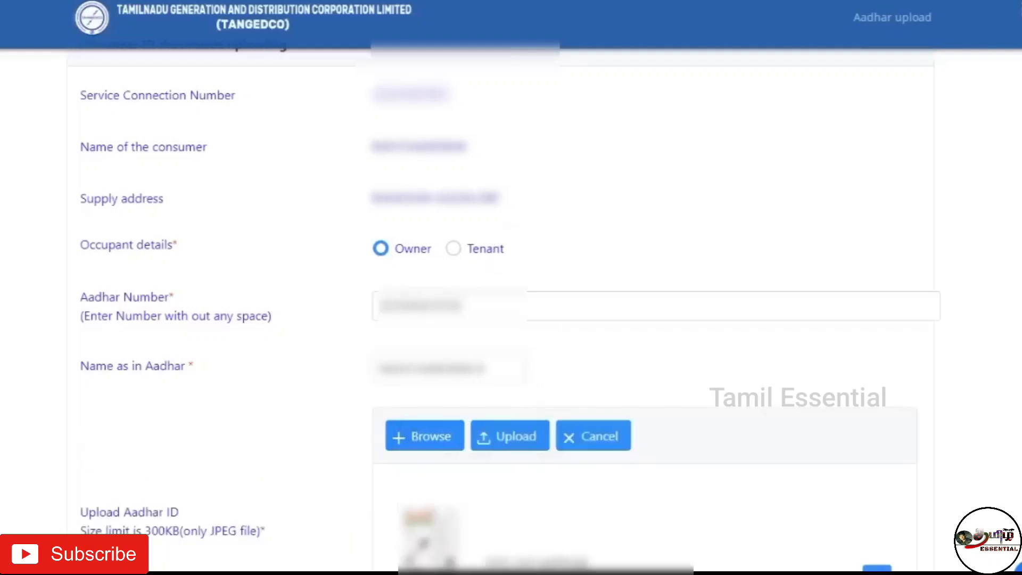
- Upload the Aadhaar JPEG, tick the consent checkbox and submit to get the success acknowledgement
scroll(994, 498, "down", 5)
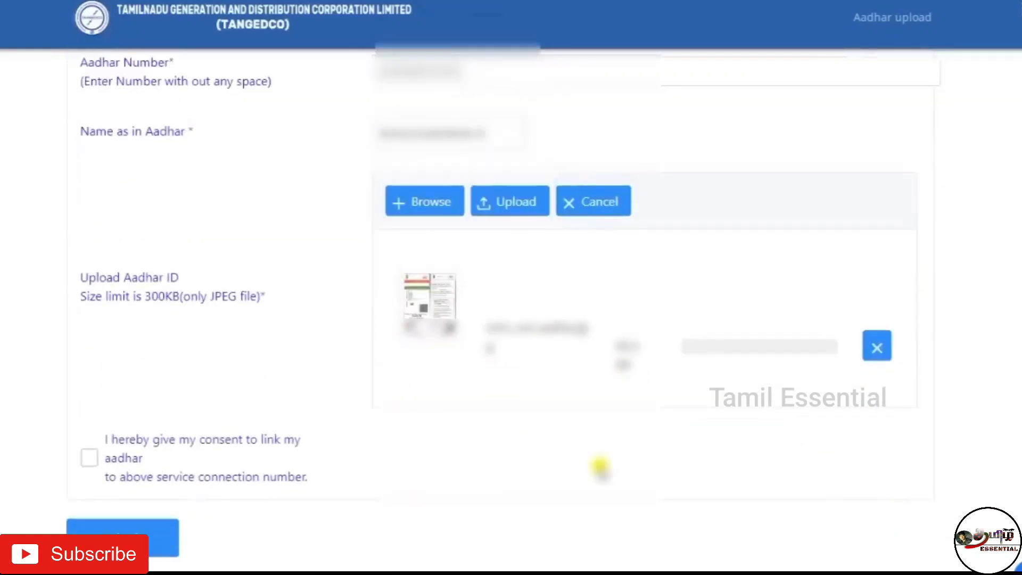
left_click(508, 212)
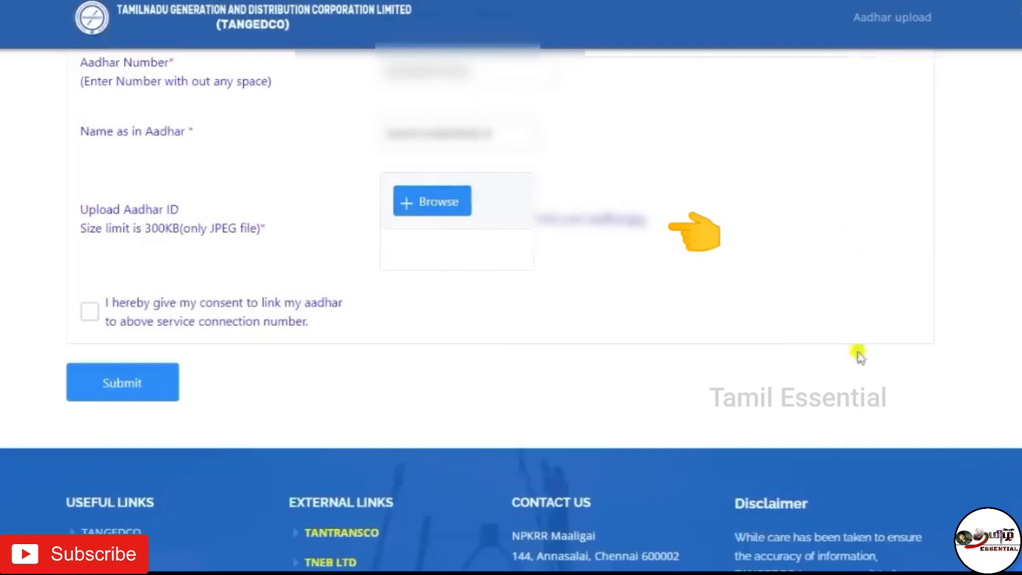
left_click(89, 313)
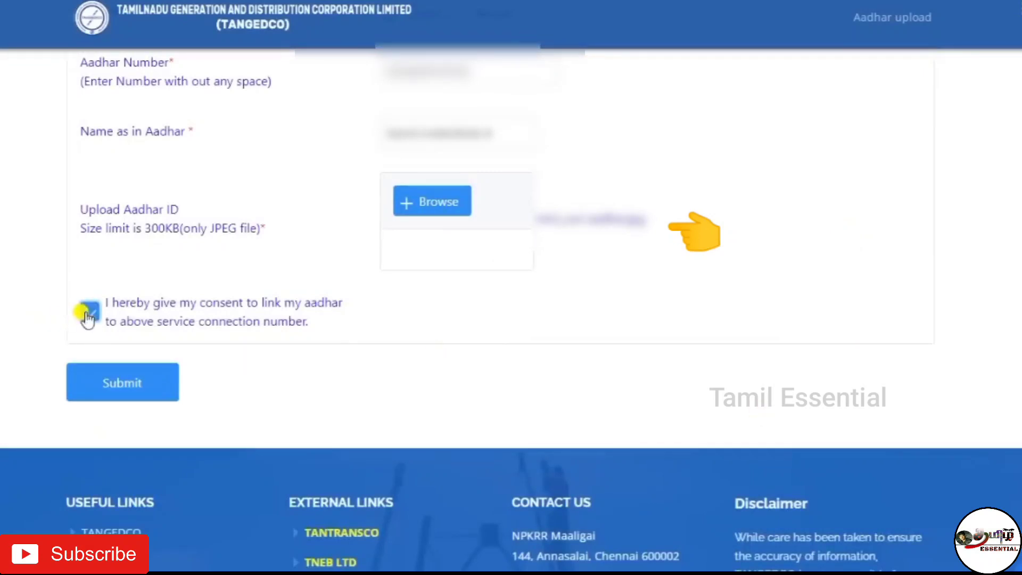
left_click(132, 385)
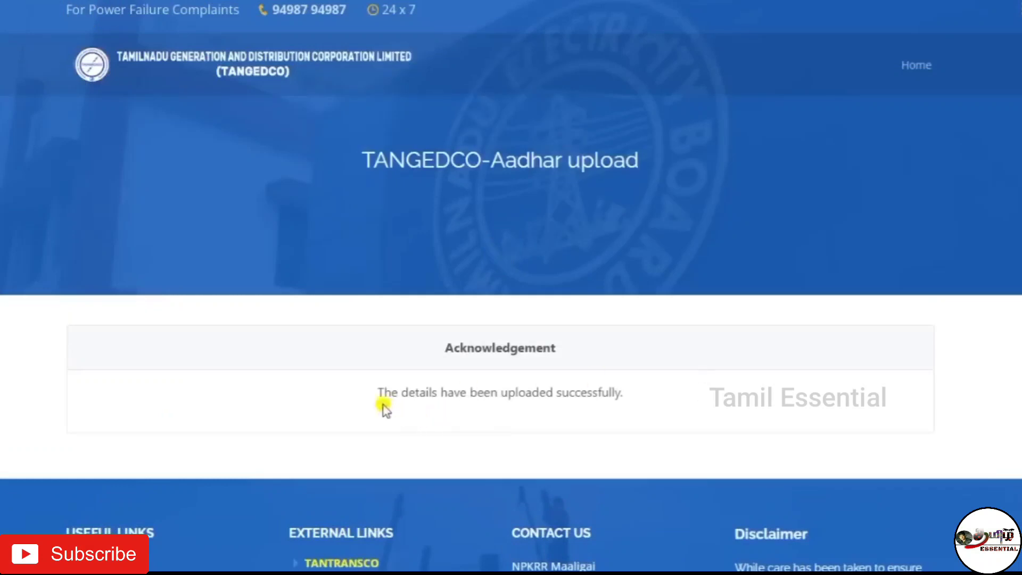
left_click_drag(337, 390, 709, 394)
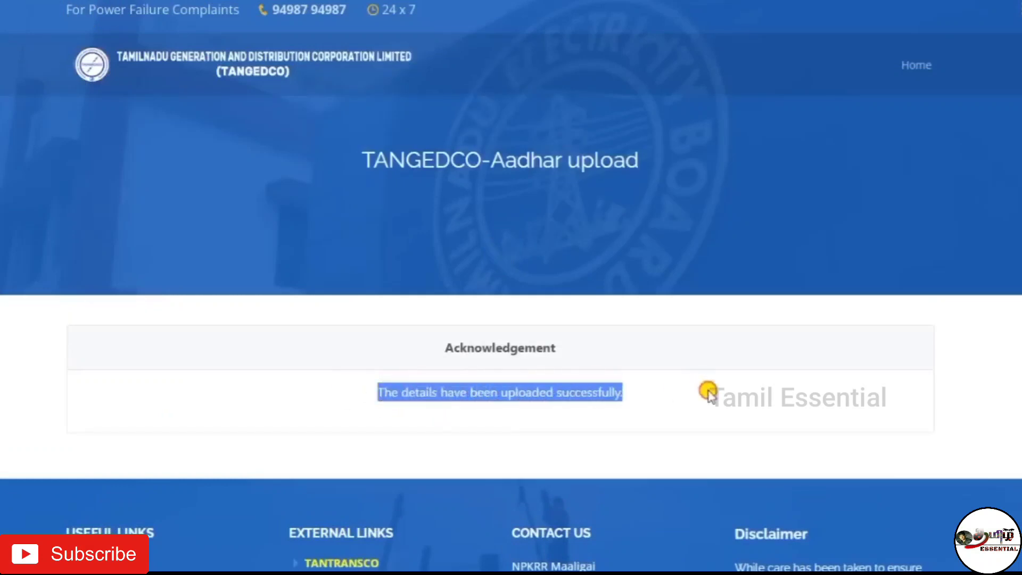